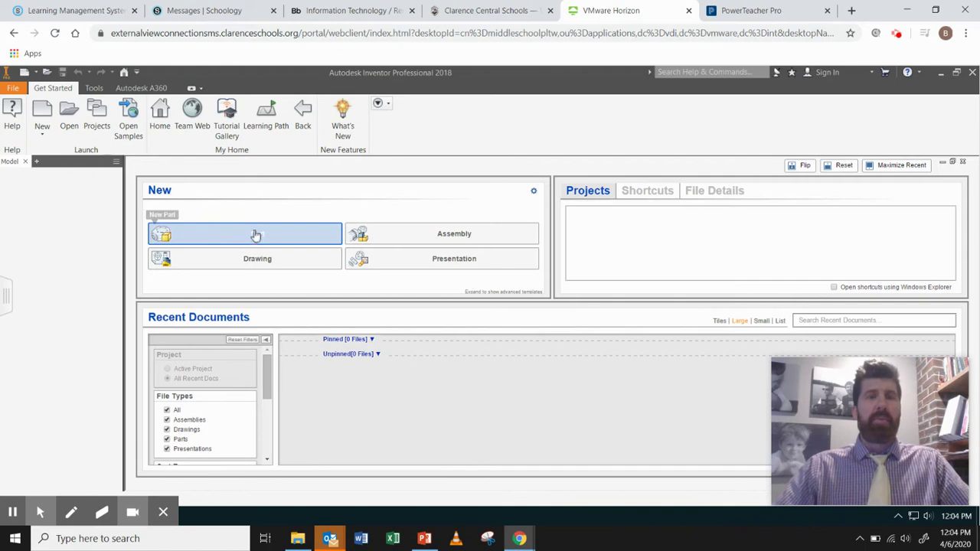
Step: Create a new part, accept the style conflict notice, and start a 2D sketch on the front (XY) plane
click(255, 237)
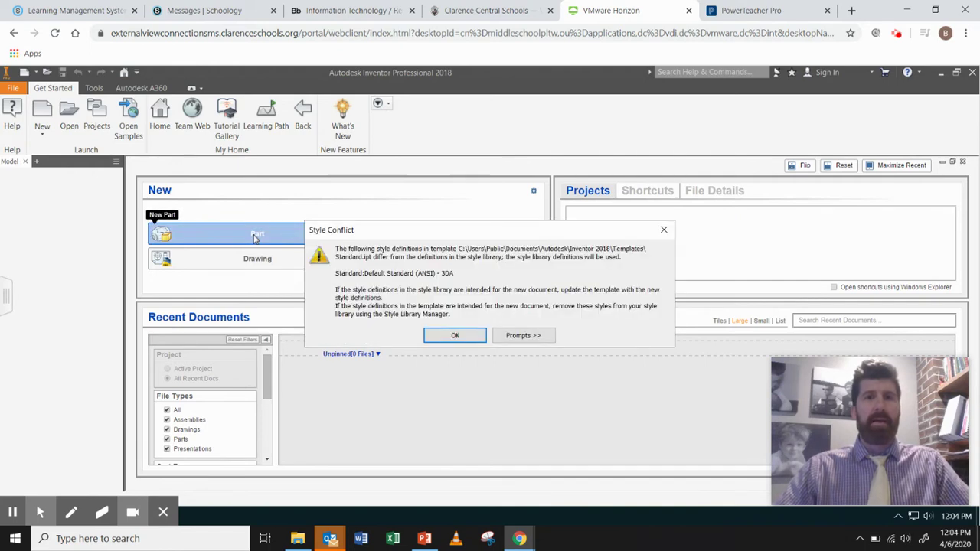
click(456, 337)
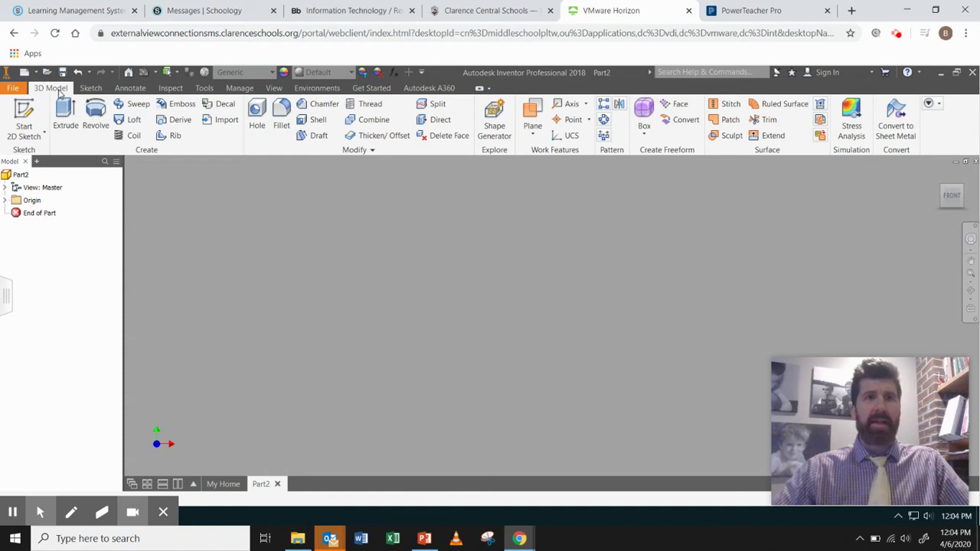
click(23, 111)
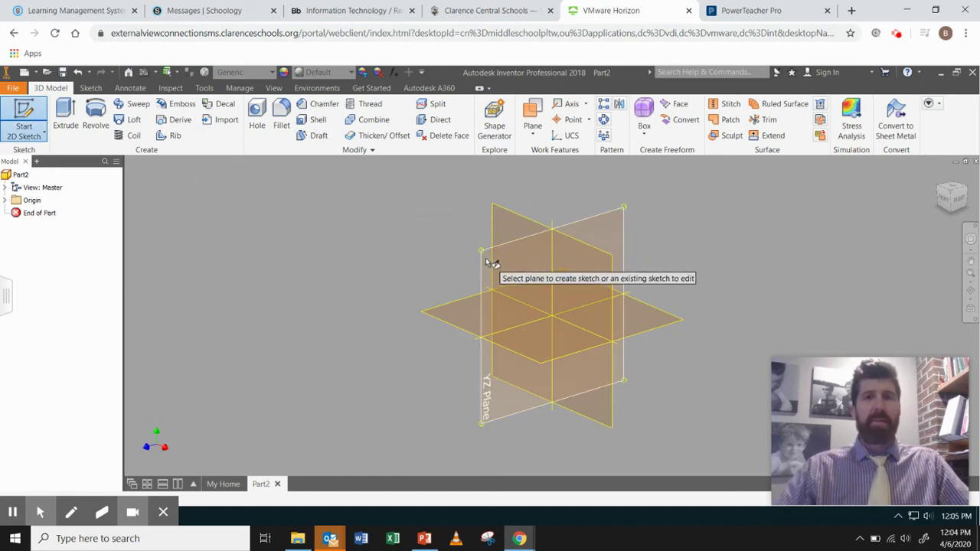
click(590, 265)
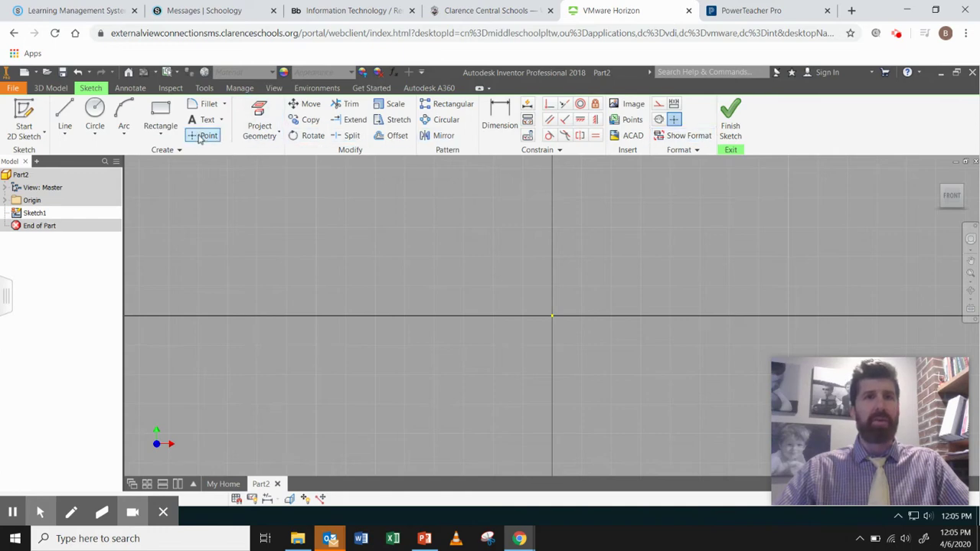
Step: Sketch a rectangle about 0.91 in wide and 0.56 in high, with its lower-left corner on the origin
click(162, 113)
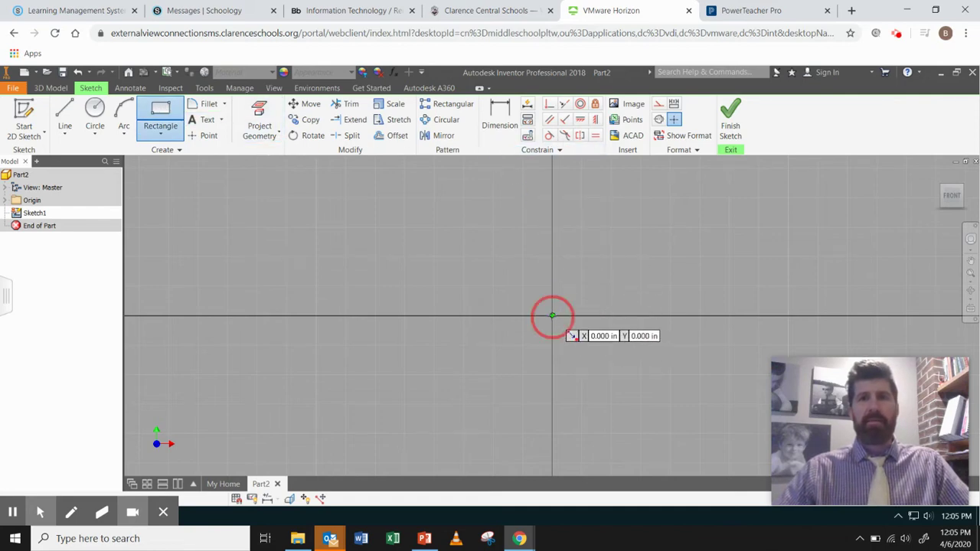
click(552, 315)
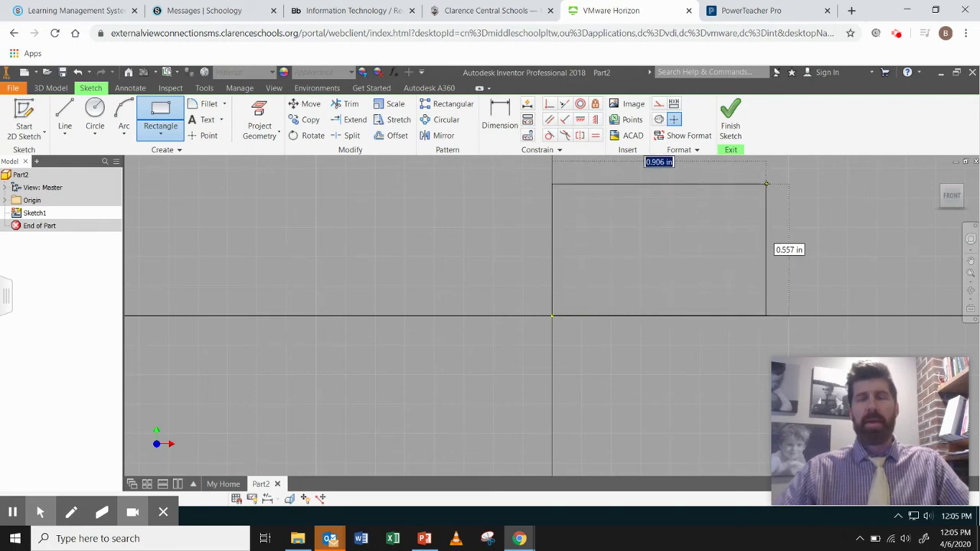
click(766, 184)
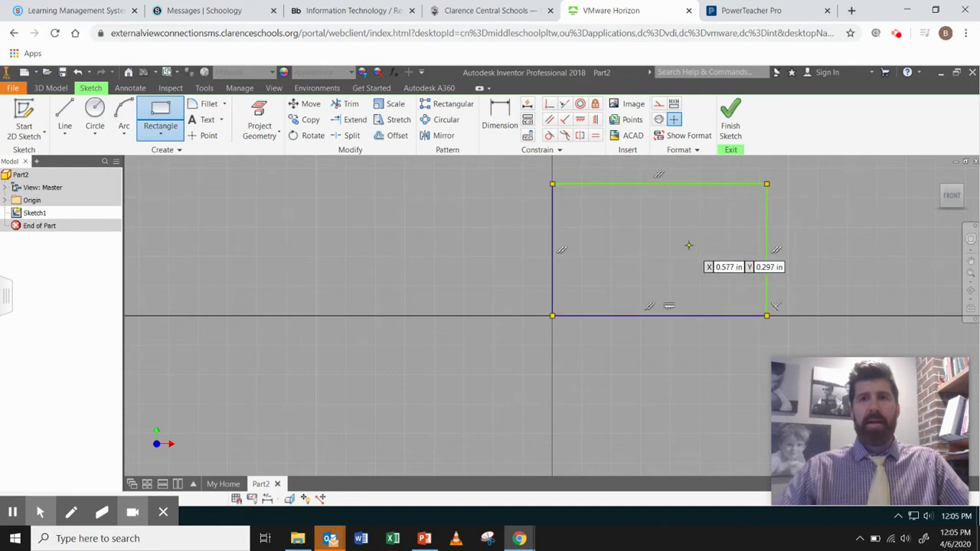
Step: Dimension the rectangle's upper edge and set its width to 1 in
middle_drag(664, 249, 513, 337)
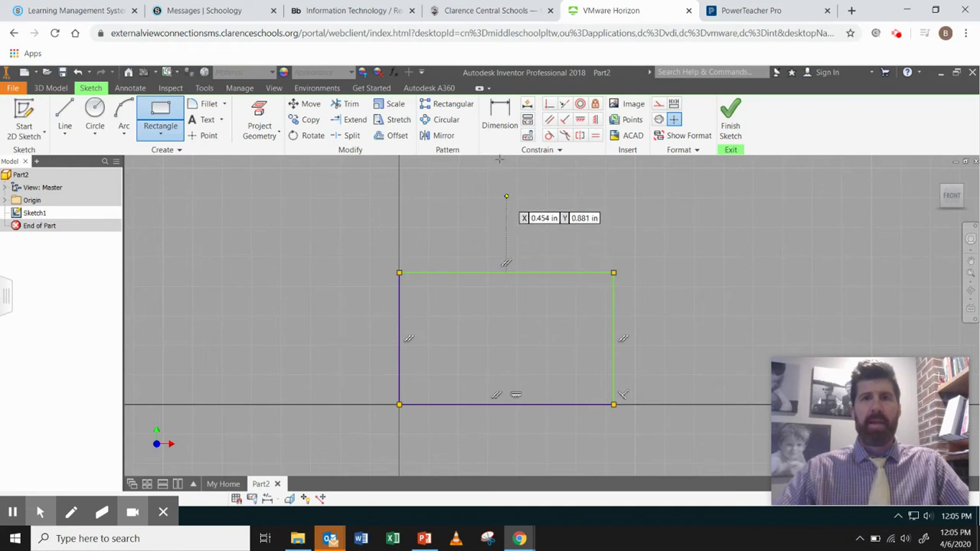
click(499, 121)
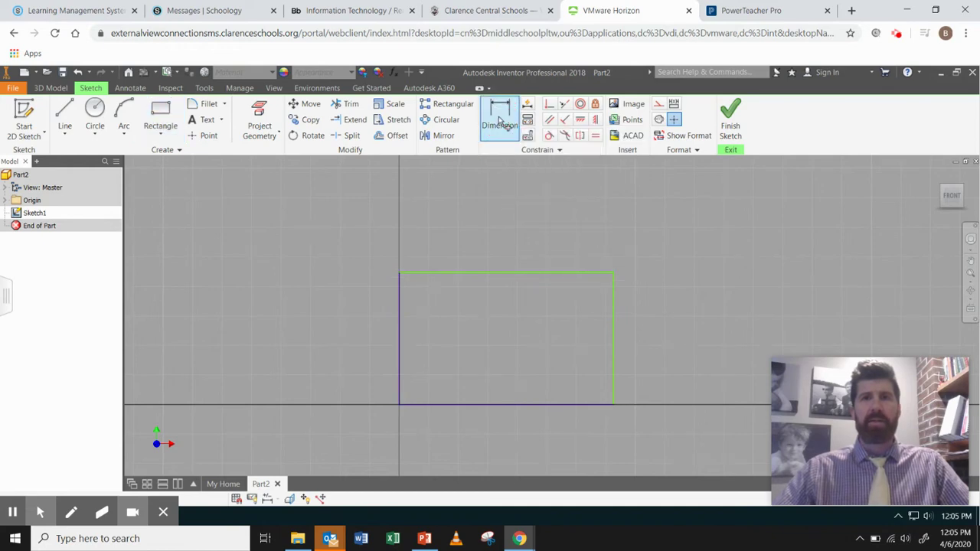
click(494, 274)
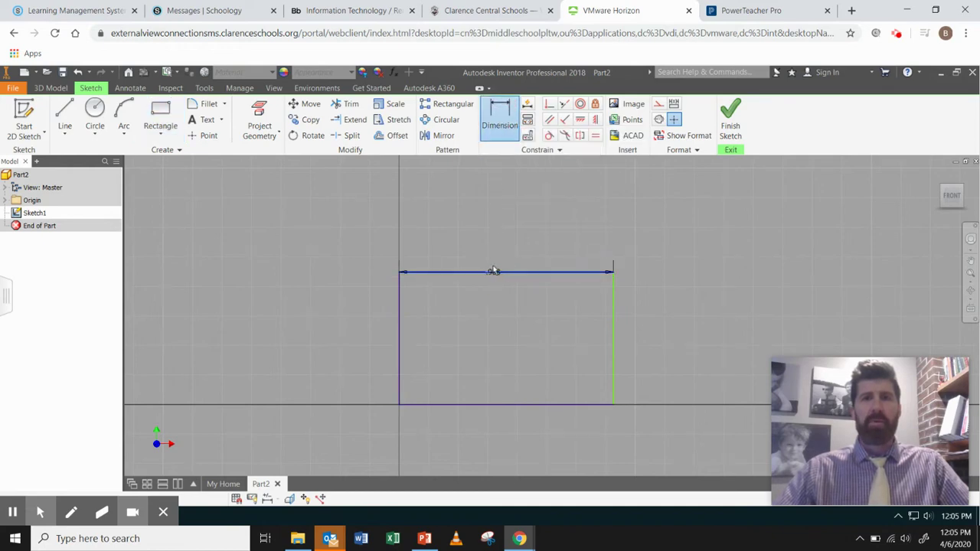
click(485, 224)
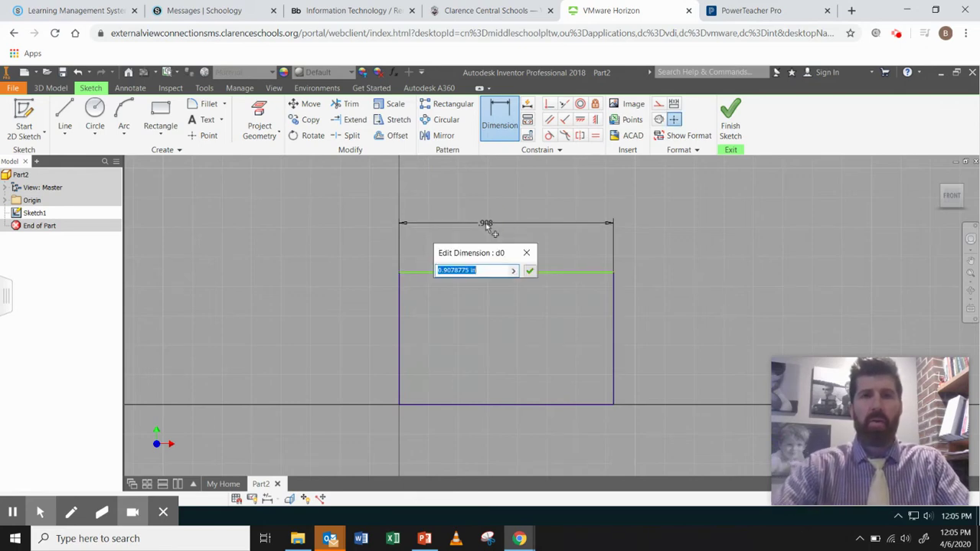
text(1)
key(Return)
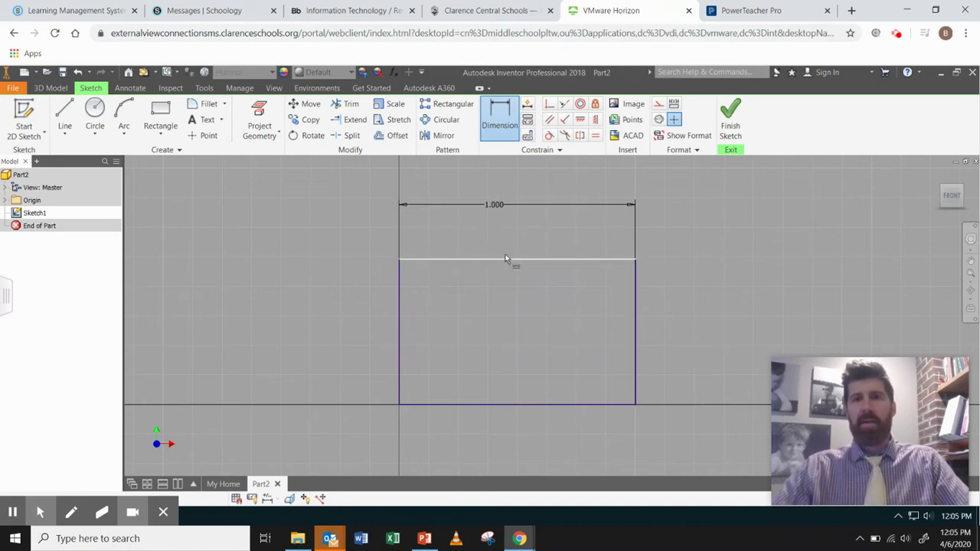
Step: Dimension the rectangle's right edge with a height of 0.75 in and finish the sketch
click(636, 304)
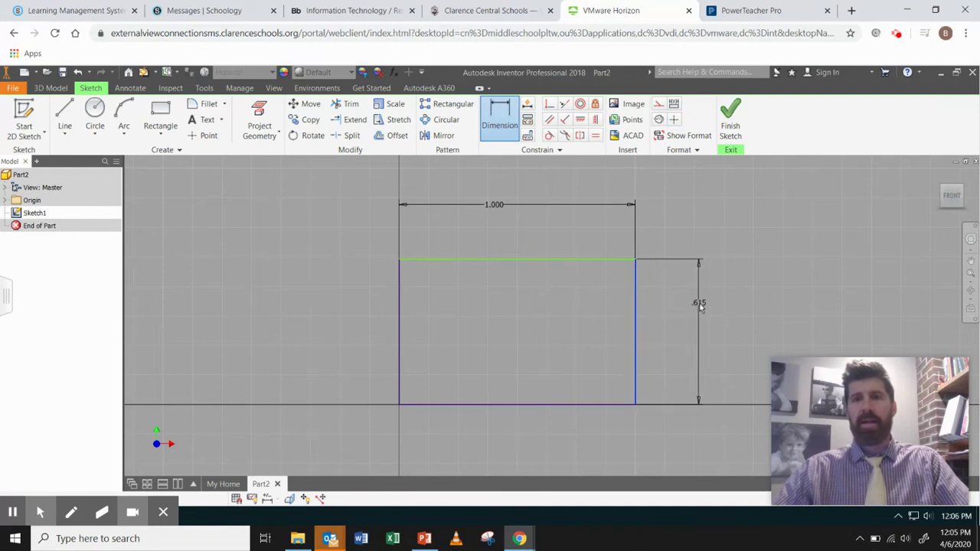
click(700, 306)
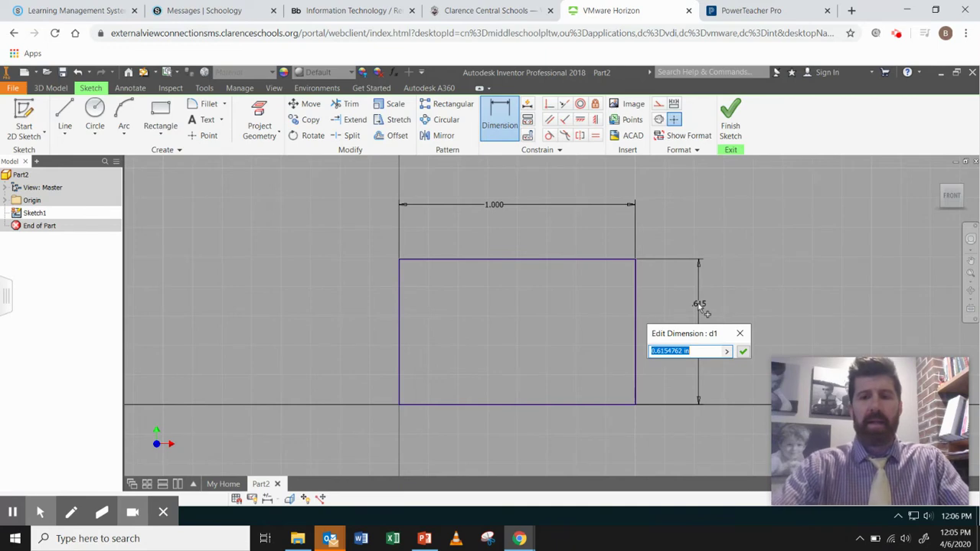
key(BackSpace)
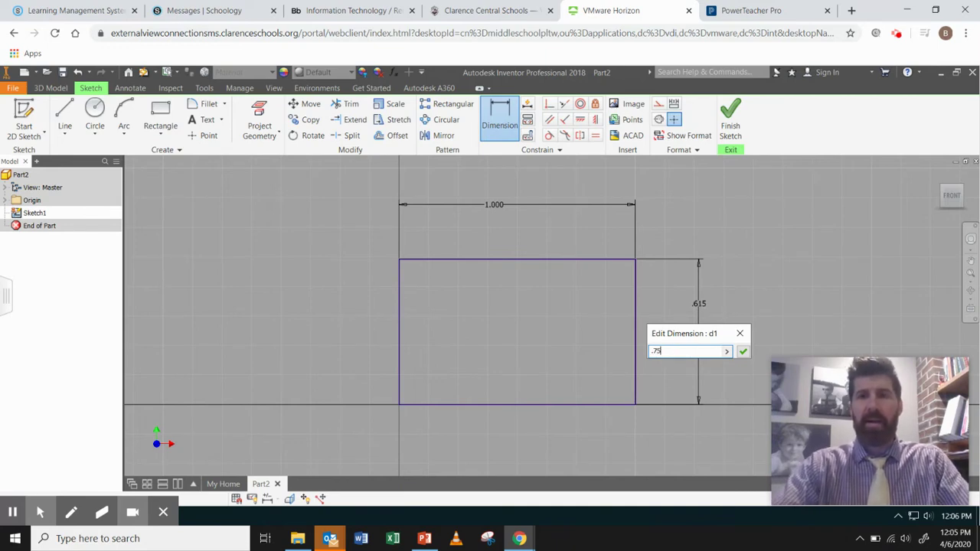
key(Return)
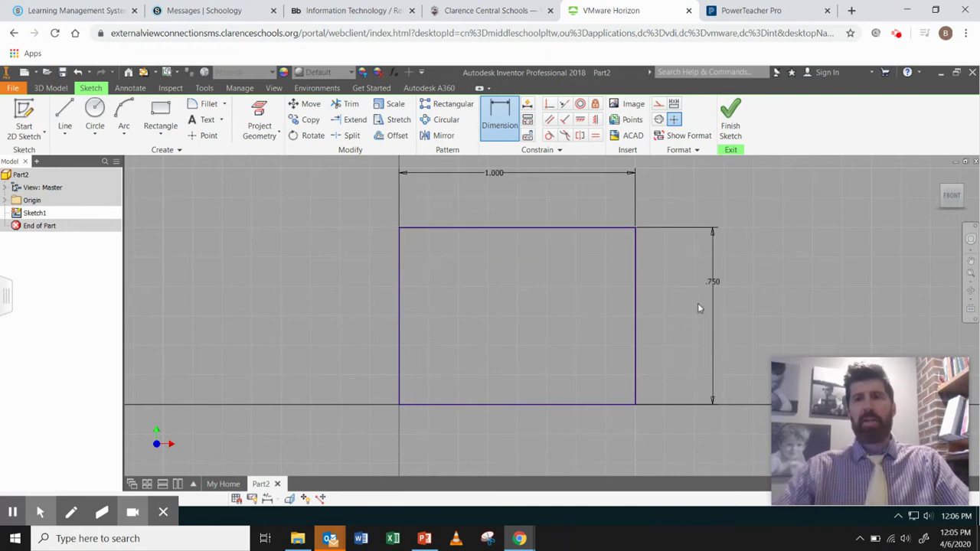
click(729, 129)
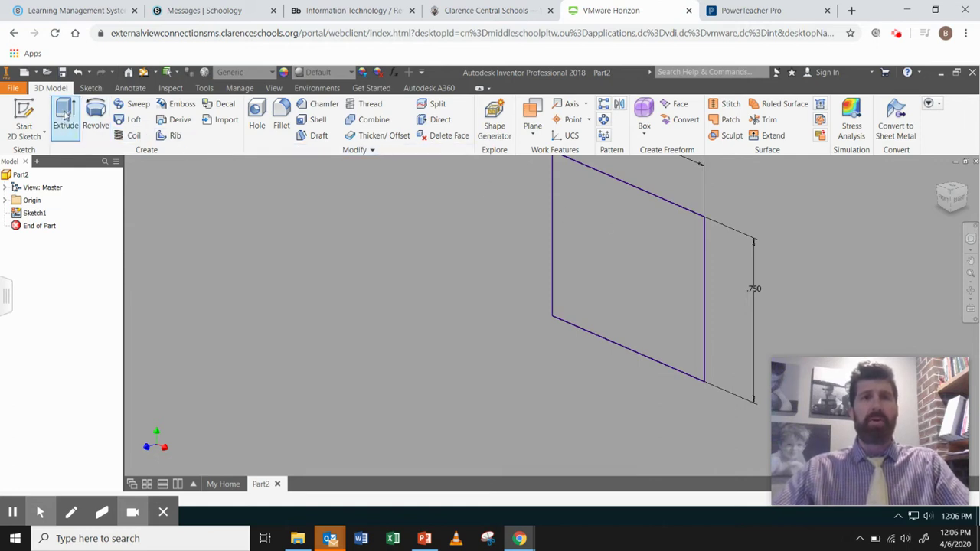
Step: Extrude the rectangle as a new solid with a distance of 0.75 in
click(66, 115)
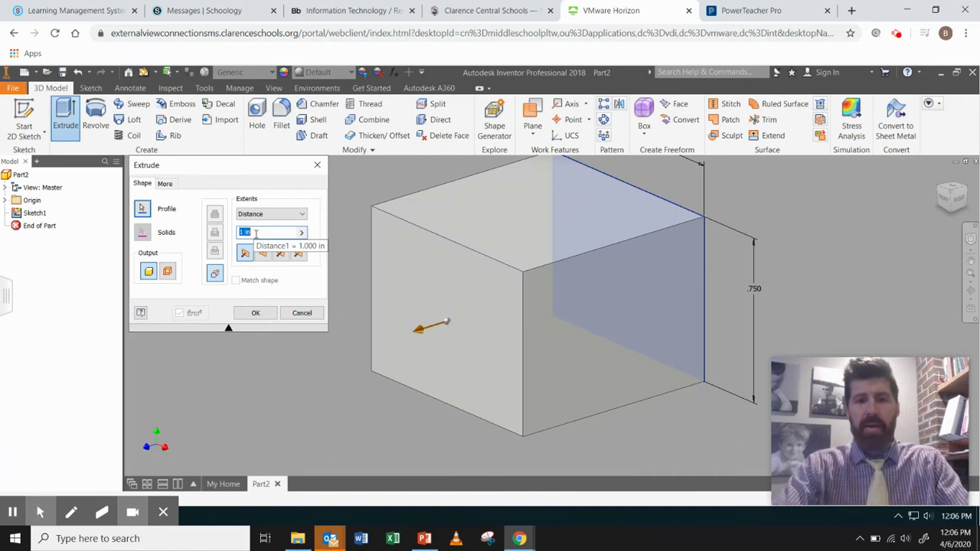
text(.75)
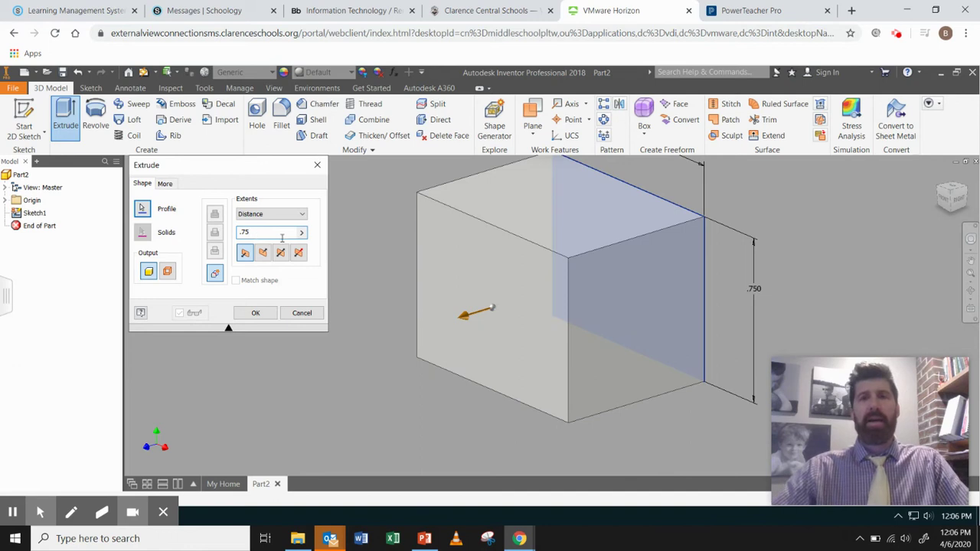
click(256, 314)
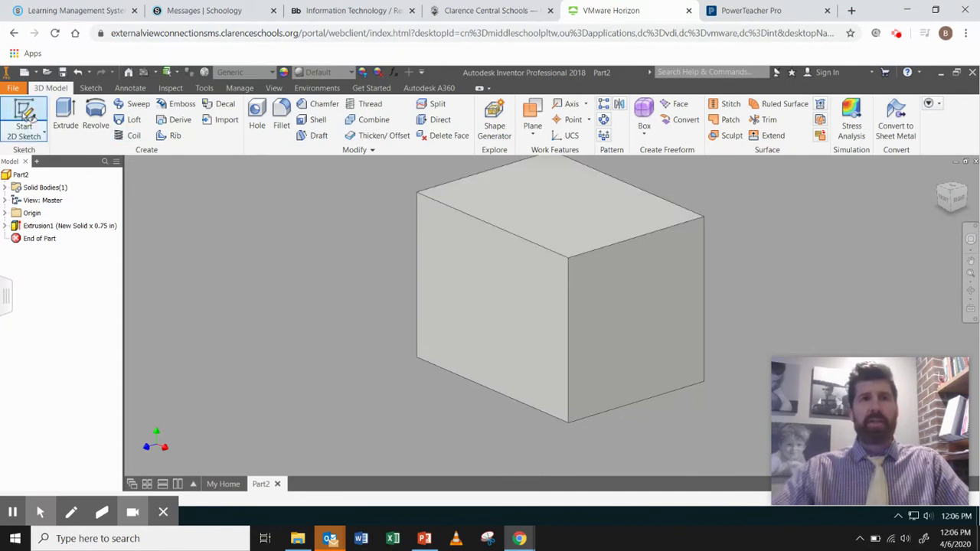
Step: Start a sketch on the block's top face and place a point about 0.48 in from its left long edge and 0.53 in from its lower short edge
click(23, 121)
click(557, 206)
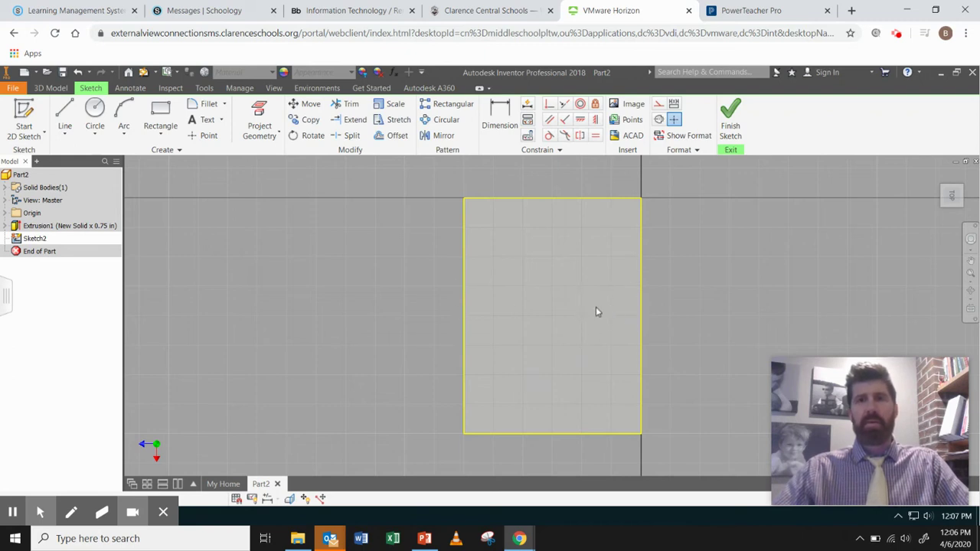
click(202, 137)
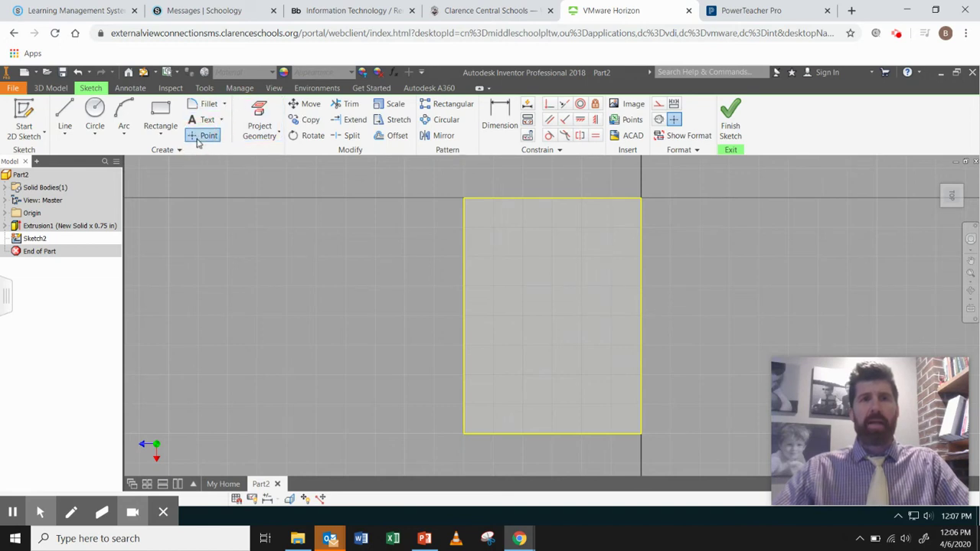
click(579, 308)
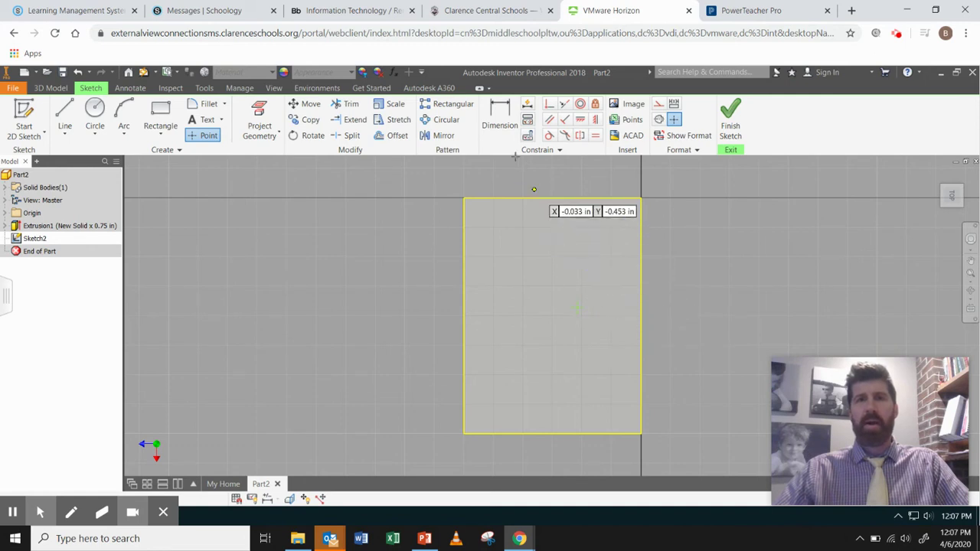
Step: Dimension the point 0.5 in from the left long edge of the top face
click(499, 123)
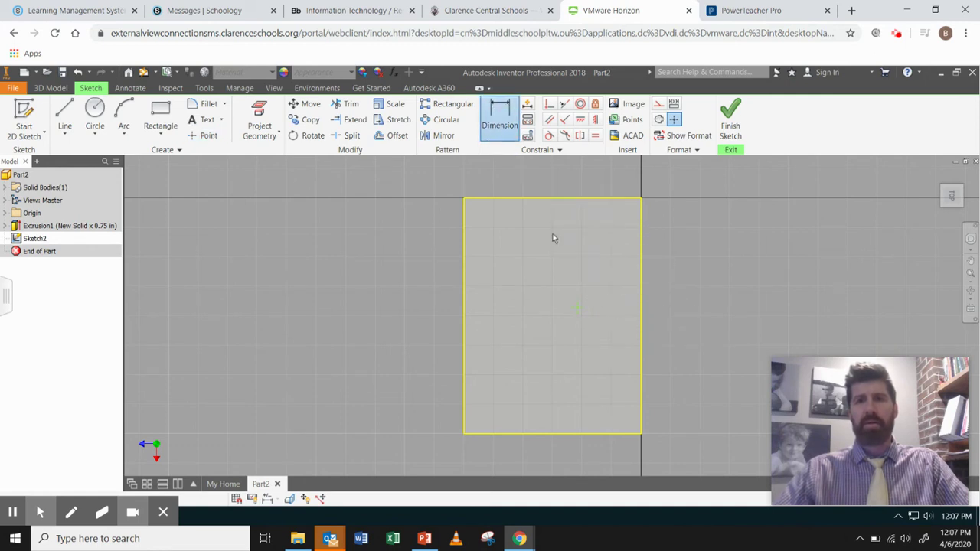
click(464, 300)
click(576, 309)
click(528, 339)
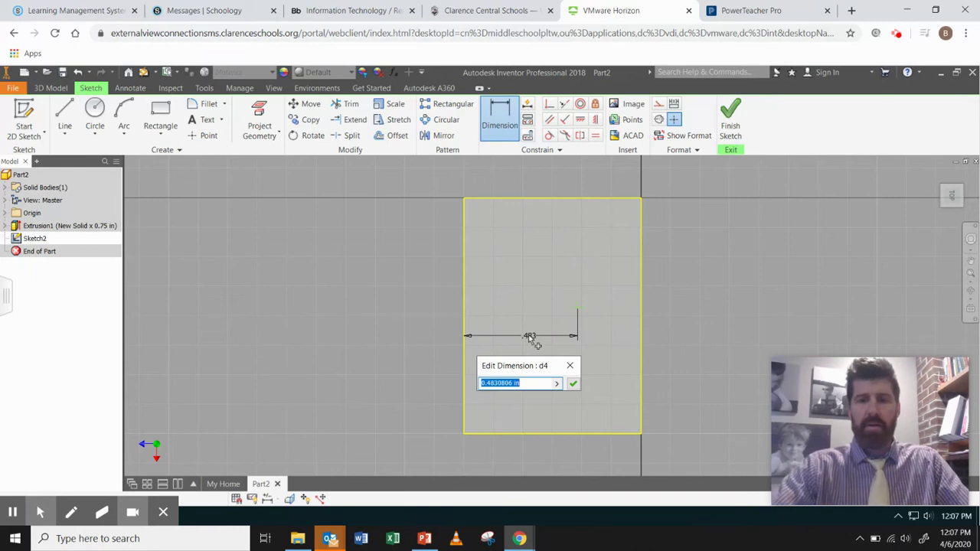
text(.5)
key(Return)
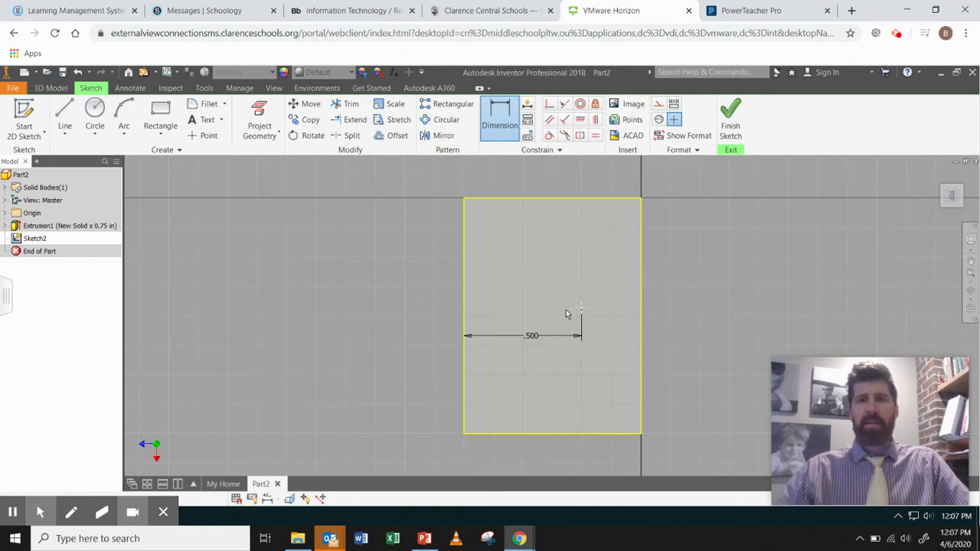
Step: Dimension the point 0.5 in from the lower short edge of the top face and finish the sketch
click(580, 310)
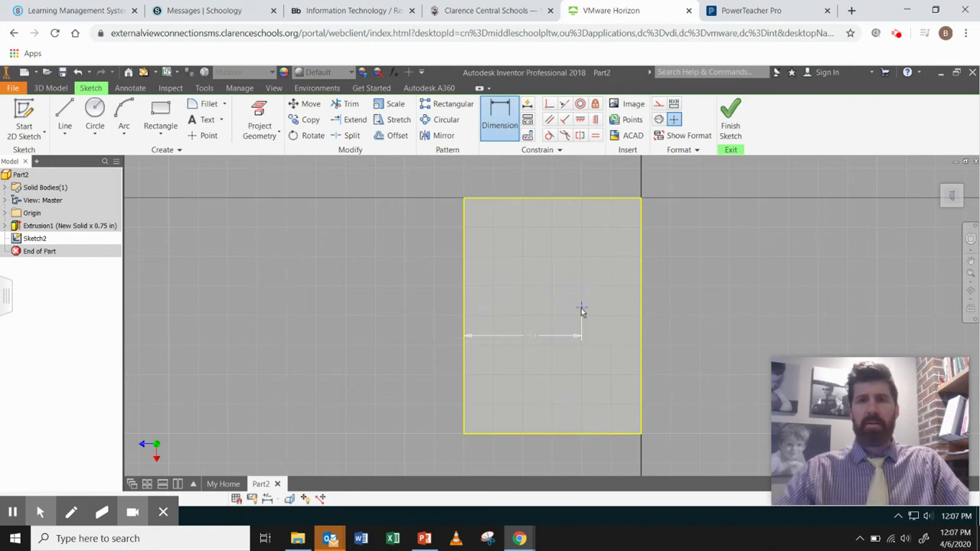
click(580, 434)
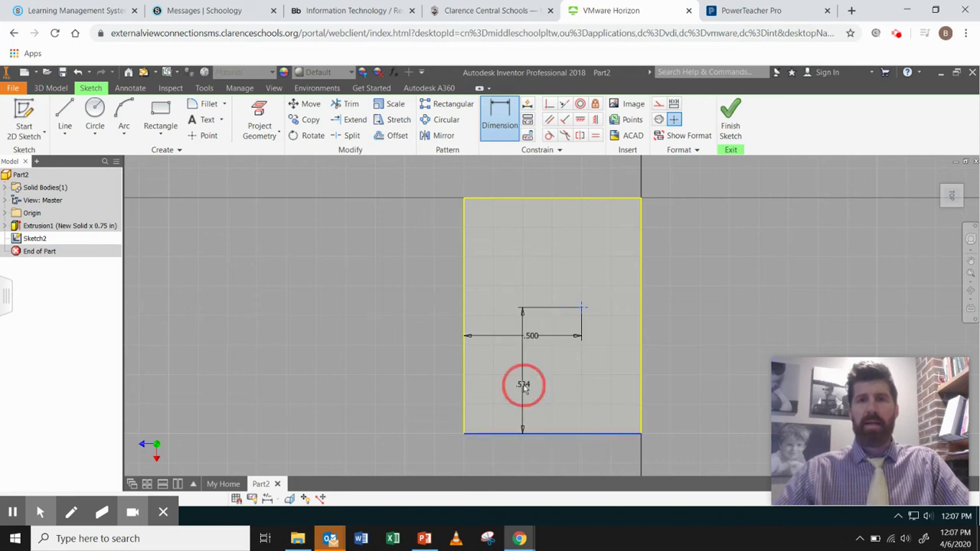
click(523, 387)
key(BackSpace)
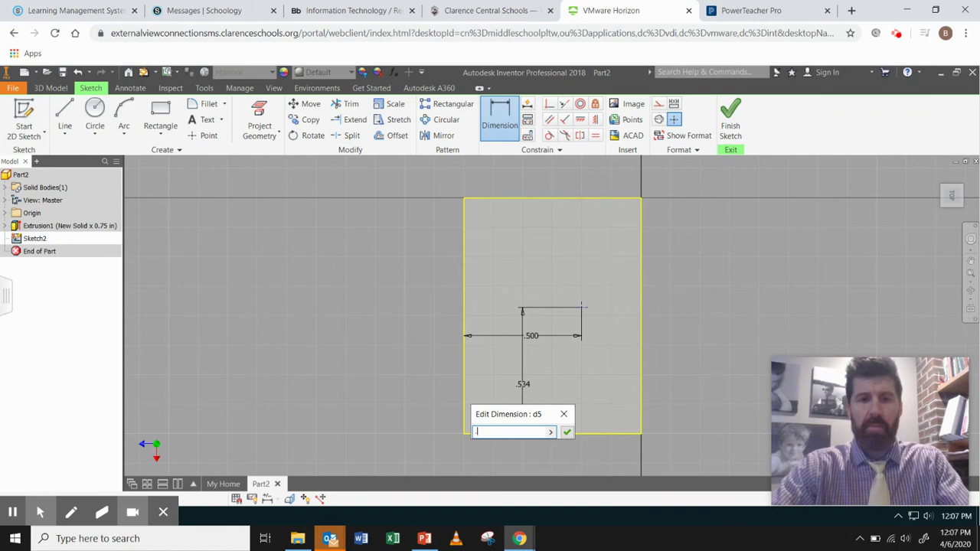
text(.5)
key(Return)
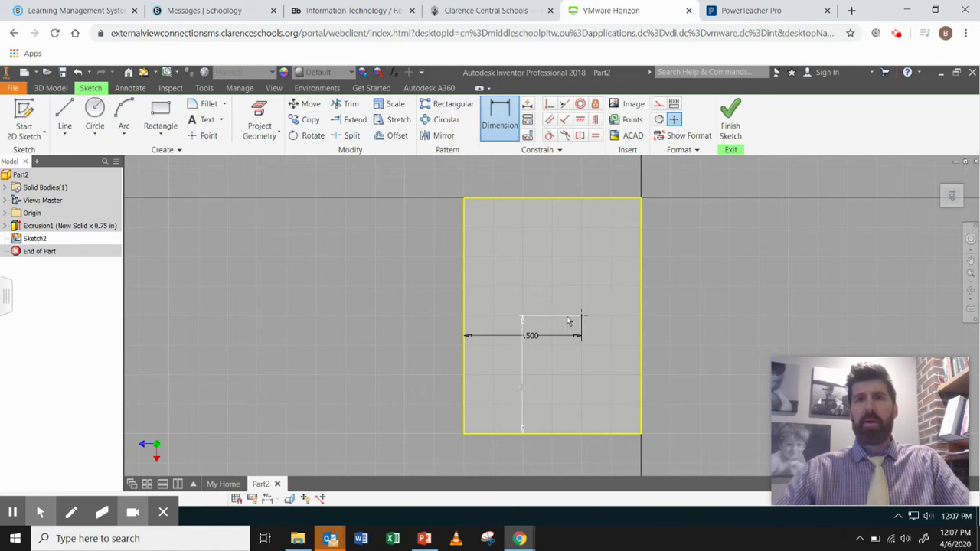
click(730, 126)
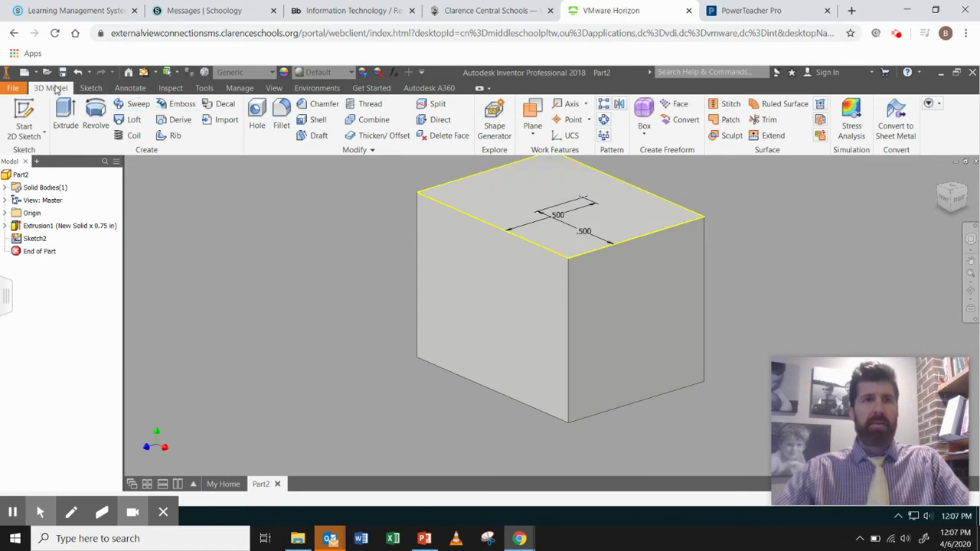
Step: Create a simple 3/16 in diameter hole at the sketched point, with Through All termination
click(261, 124)
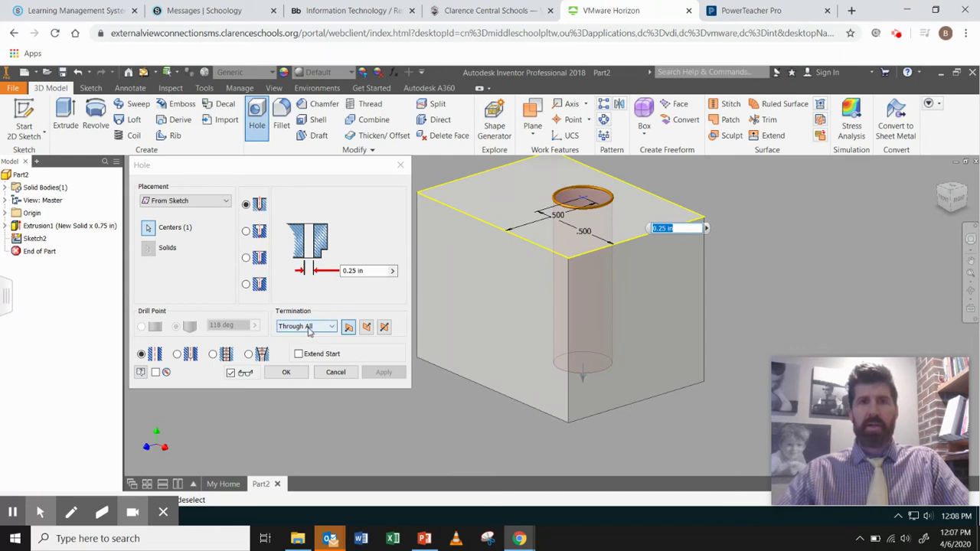
click(351, 272)
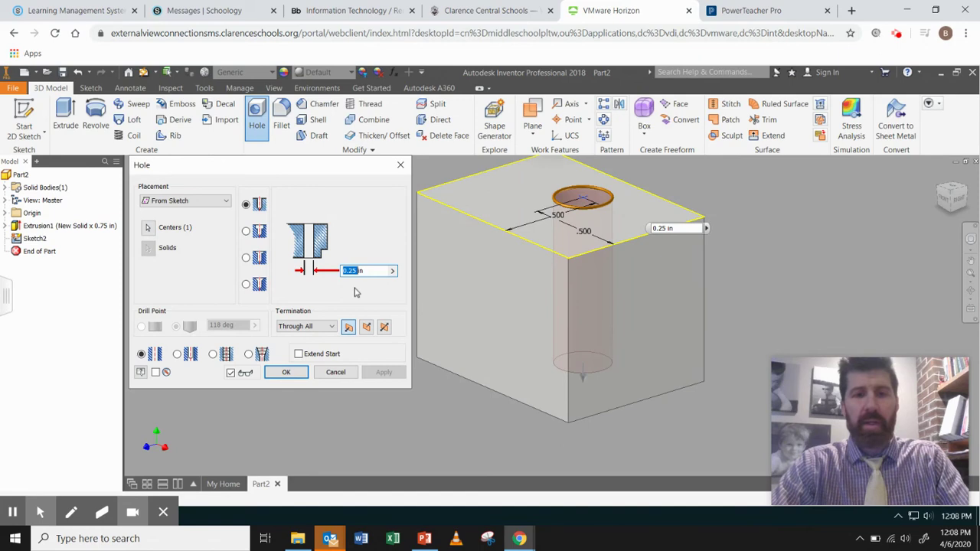
text(3/16in)
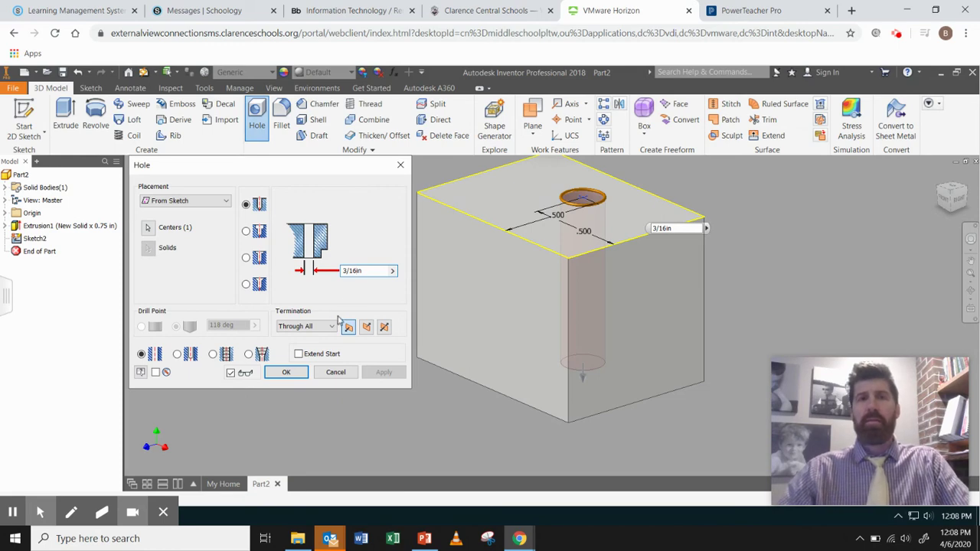
click(286, 375)
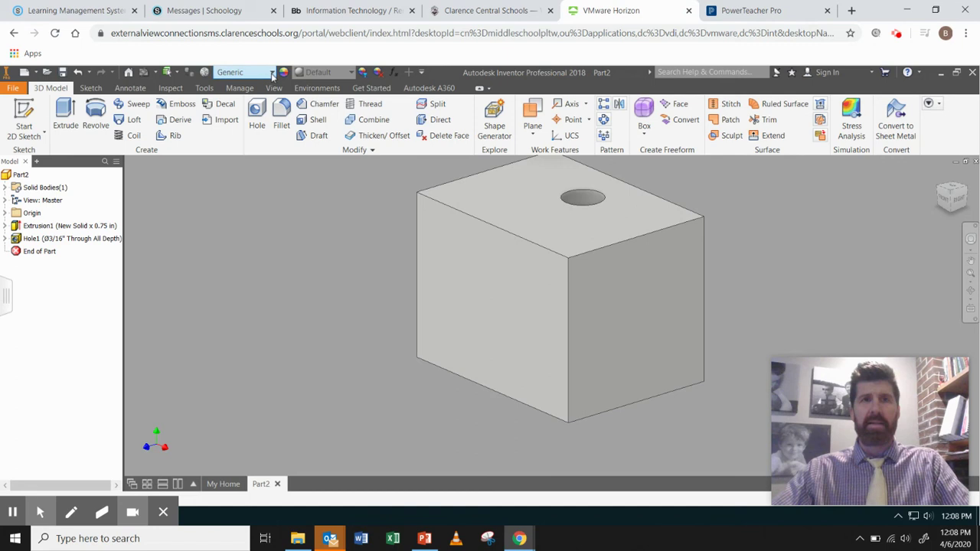
Step: Assign the Wood (Maple) material to the block
click(272, 72)
drag(337, 222, 333, 399)
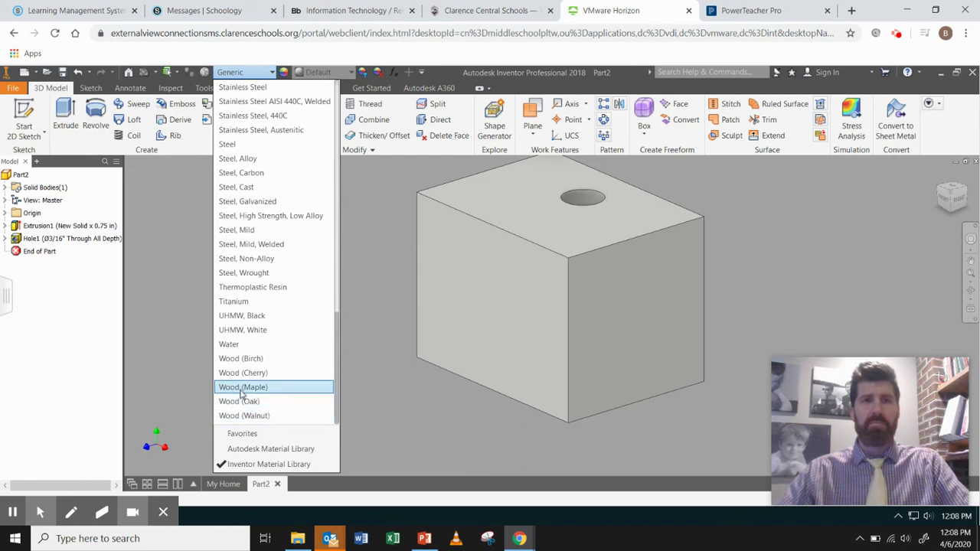
click(239, 388)
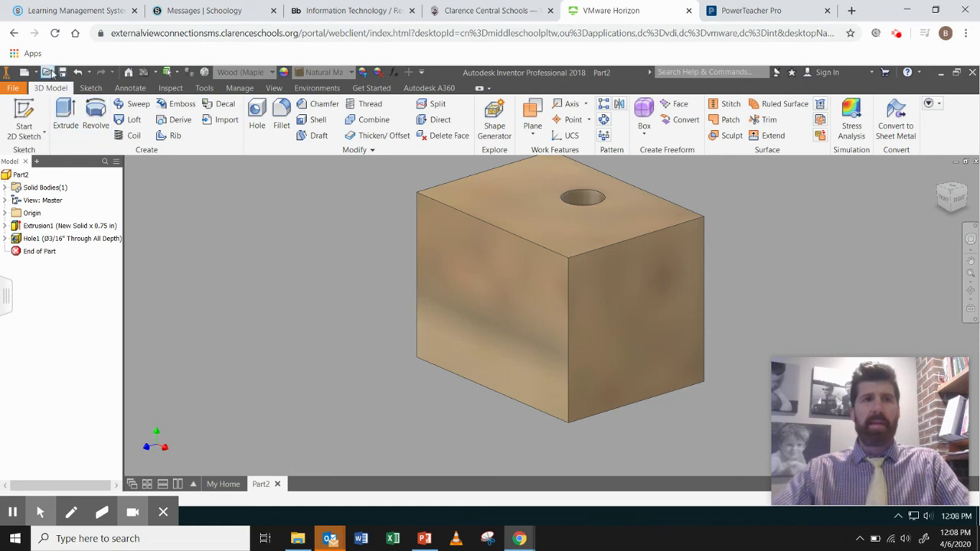
Step: Start saving the part and go to the folder tech class is awesome\Tech 6\Robot Keychain on the personal home network drive
click(63, 73)
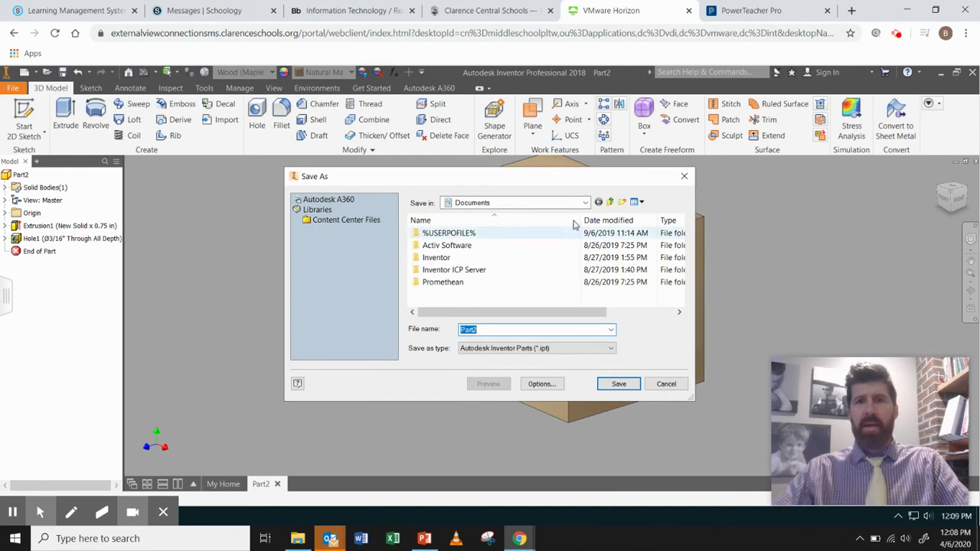
click(586, 203)
click(587, 204)
click(586, 204)
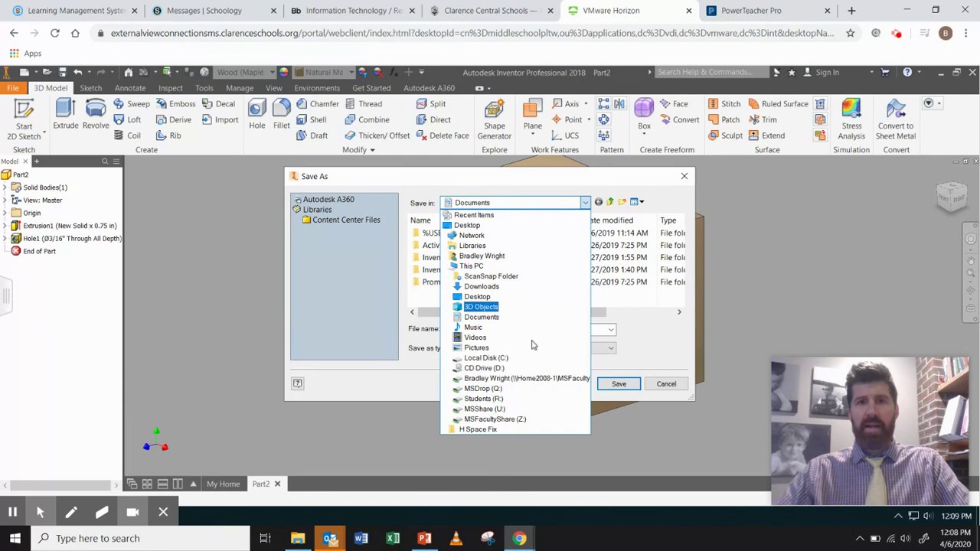
click(525, 381)
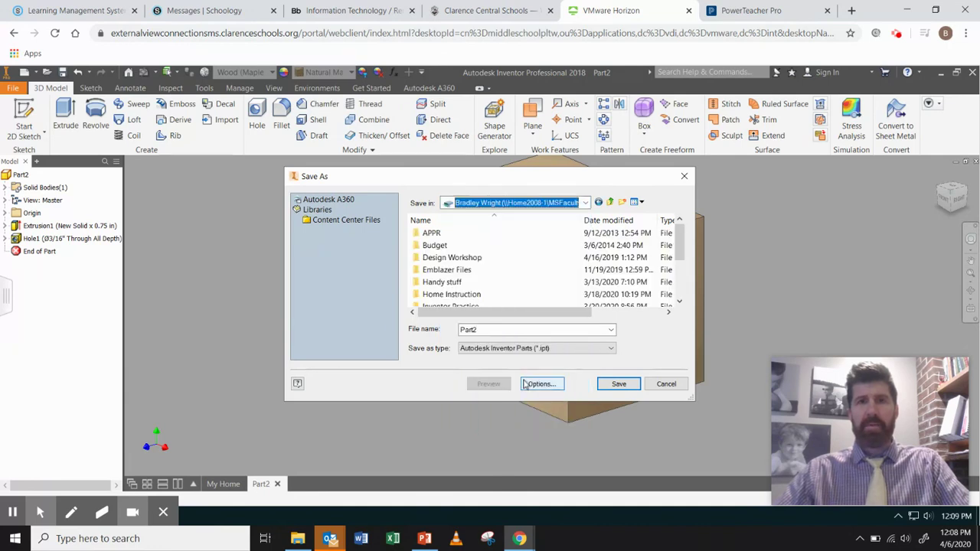
drag(681, 244, 685, 289)
double_click(471, 259)
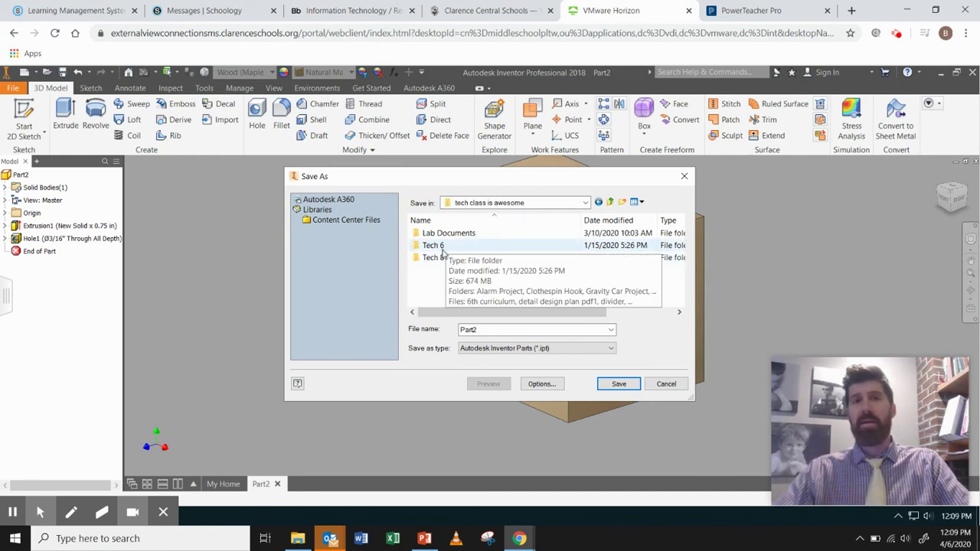
double_click(438, 248)
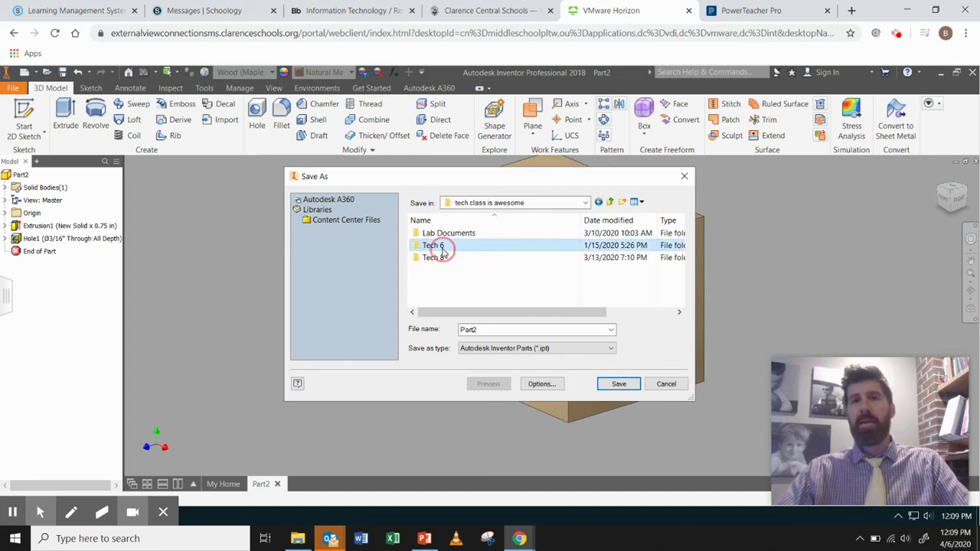
scroll(475, 268, down, 3)
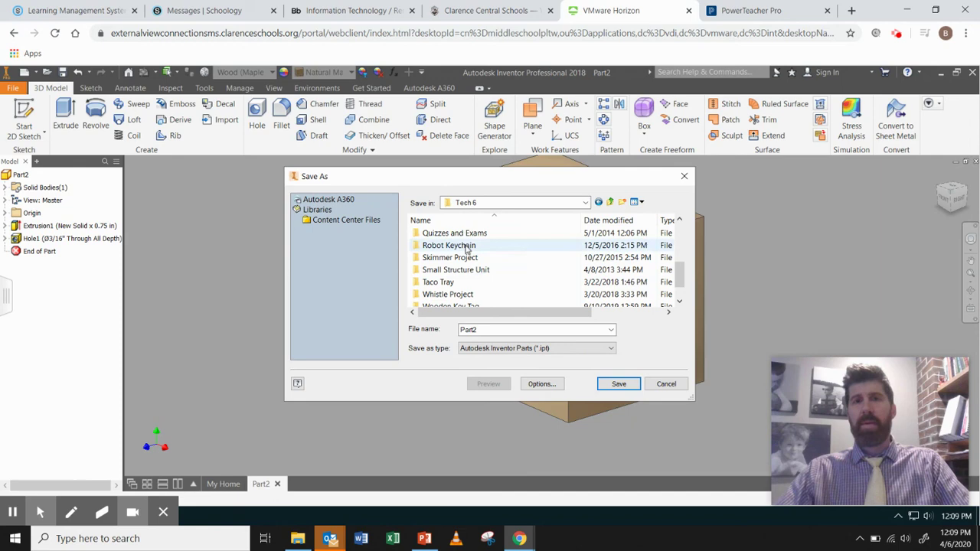
double_click(465, 247)
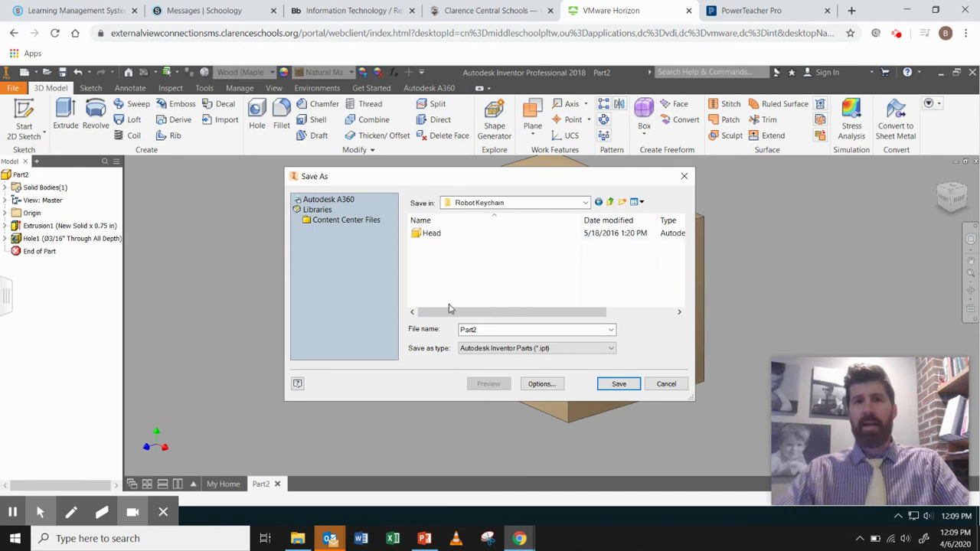
Step: Name the part file "demo head" and save it as an Inventor part in the Robot Keychain folder
double_click(474, 331)
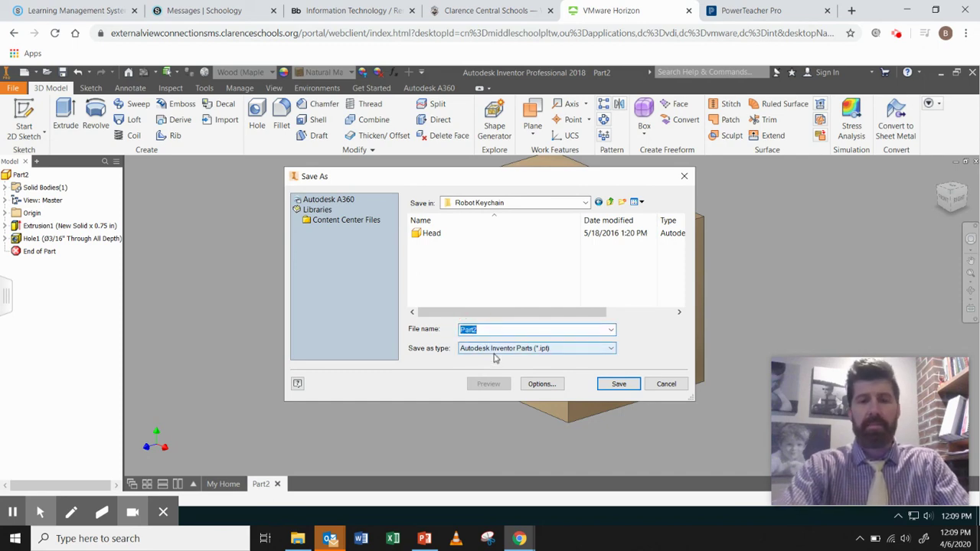
text(demo head)
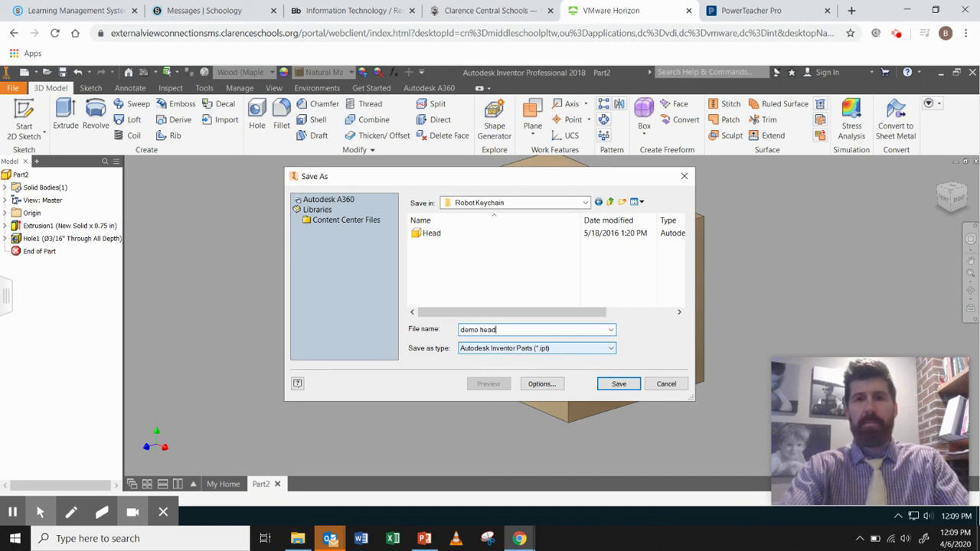
click(619, 384)
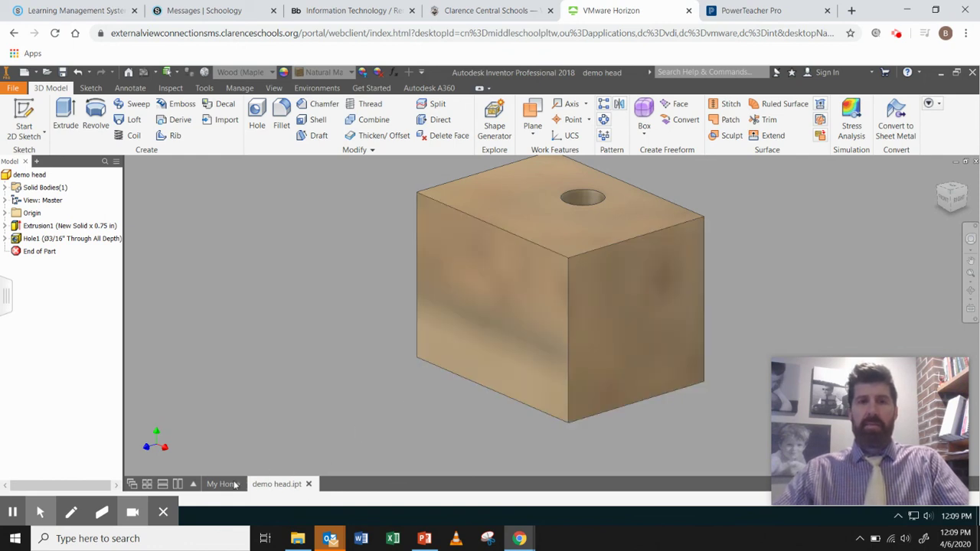
mouse_move(270, 494)
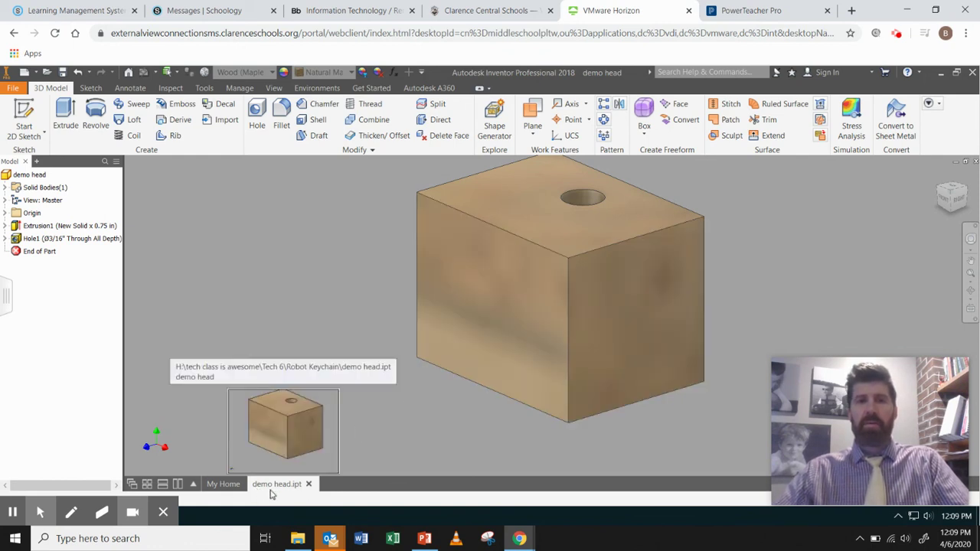